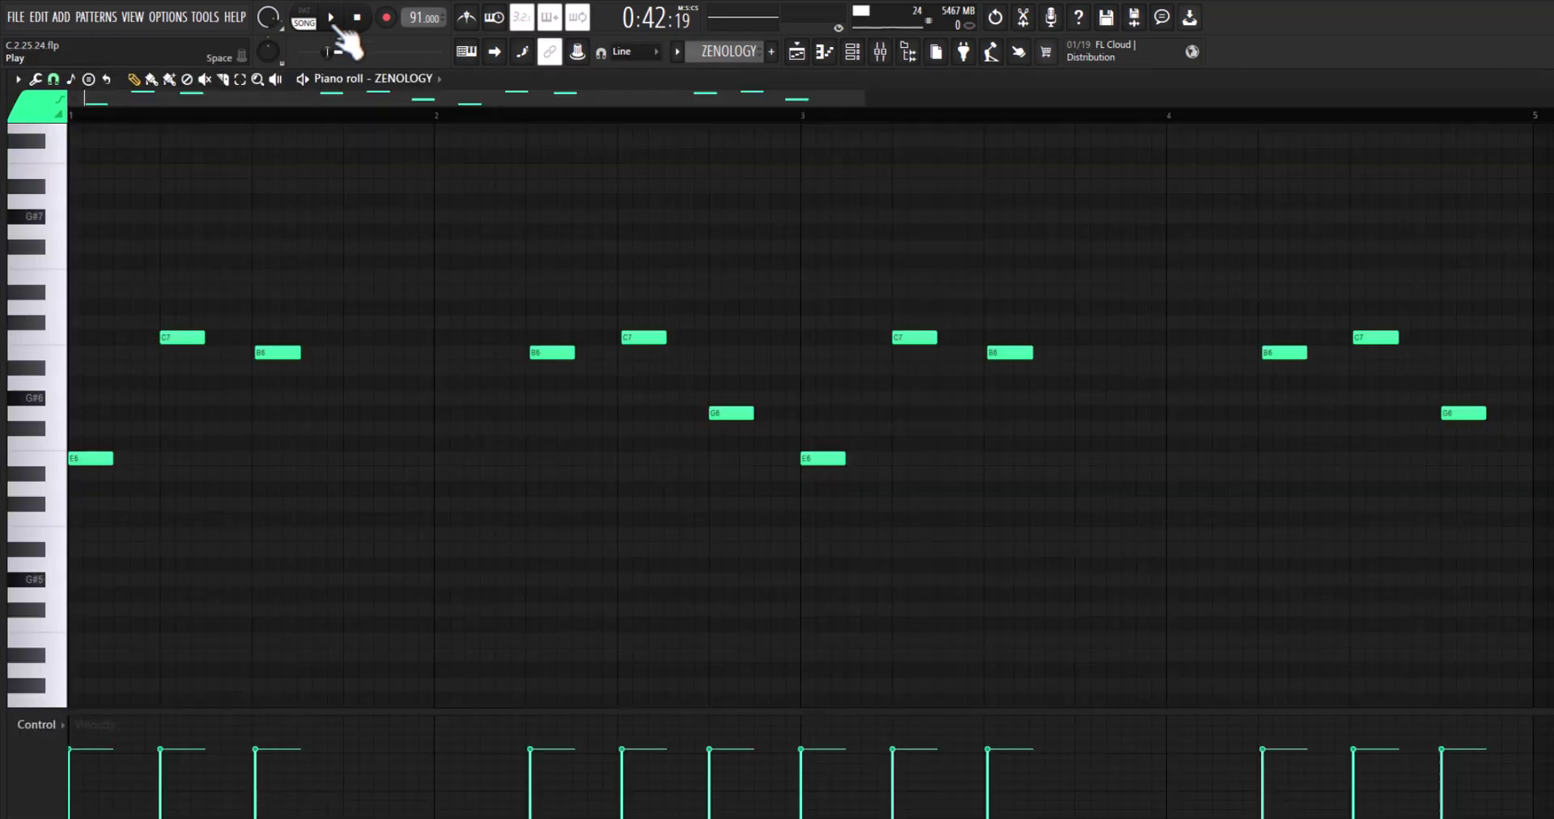
Step: Play the ZENOLOGY bell melody through, then stop playback
click(332, 18)
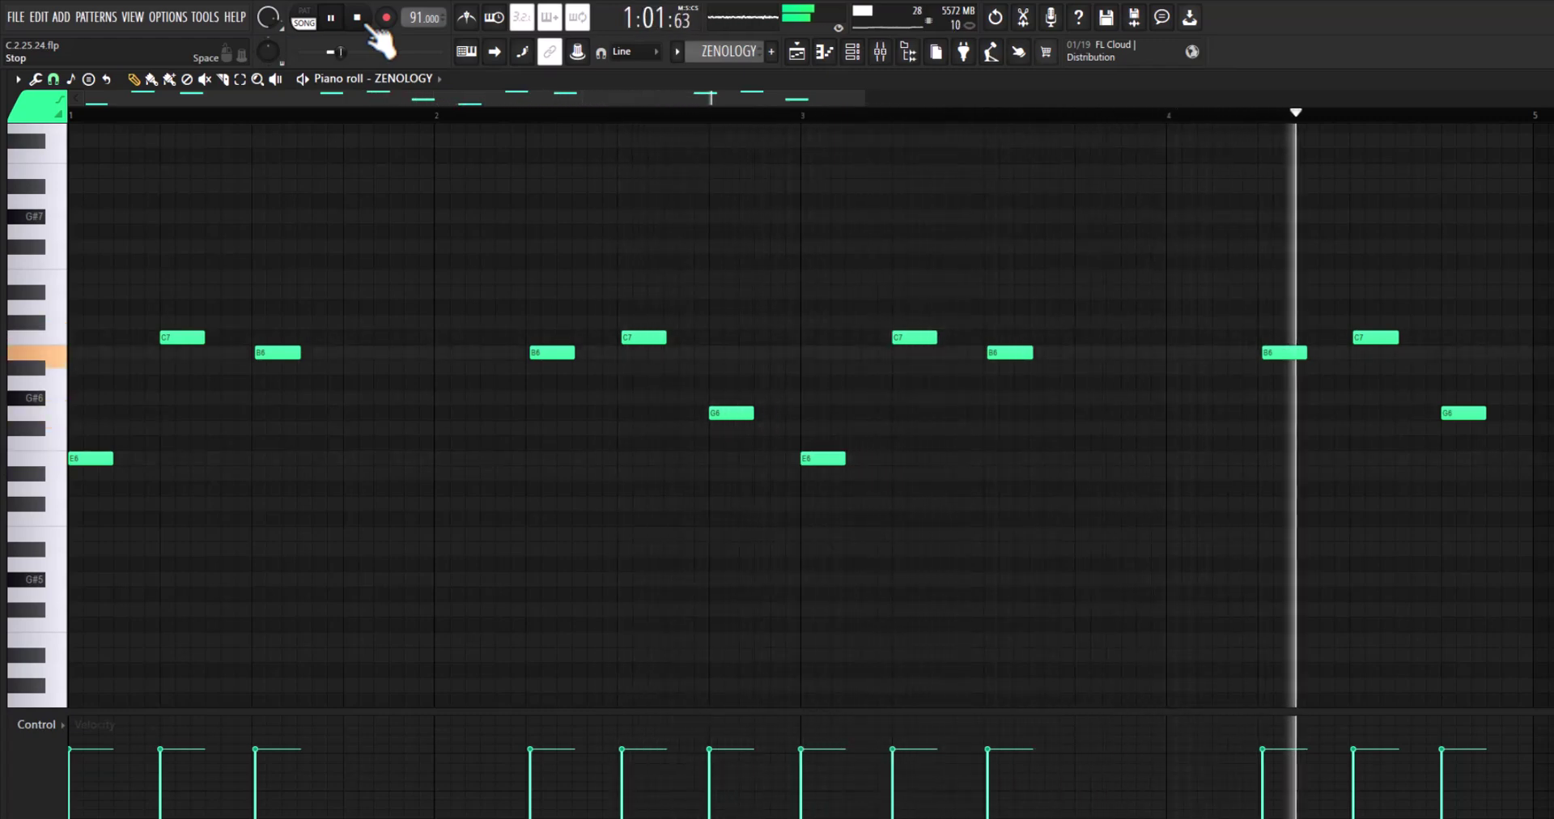
click(363, 21)
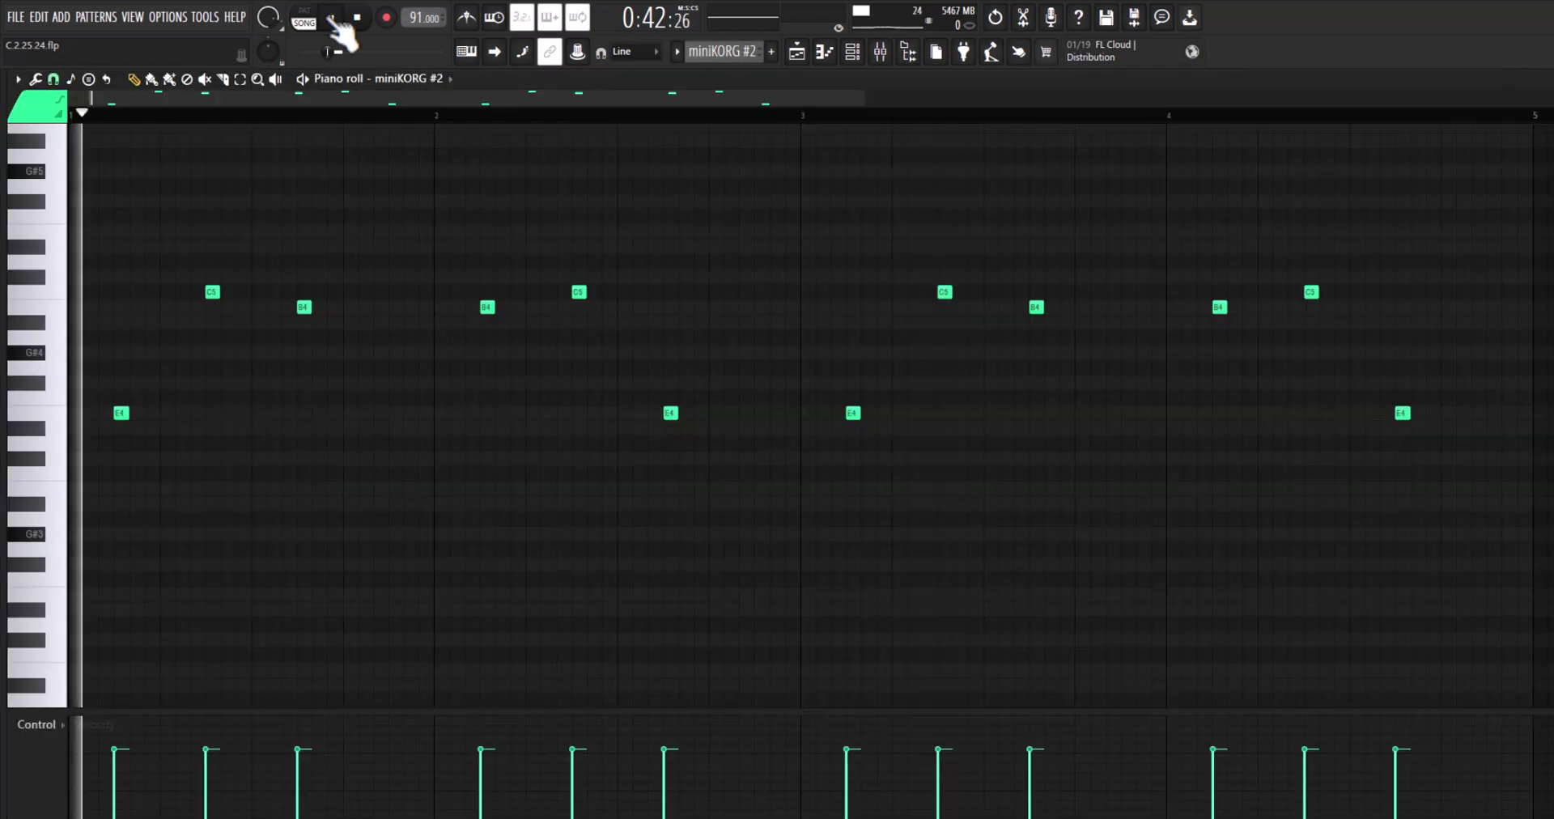
Step: Play the miniKORG #2 arpeggio notes briefly, then stop playback
click(332, 20)
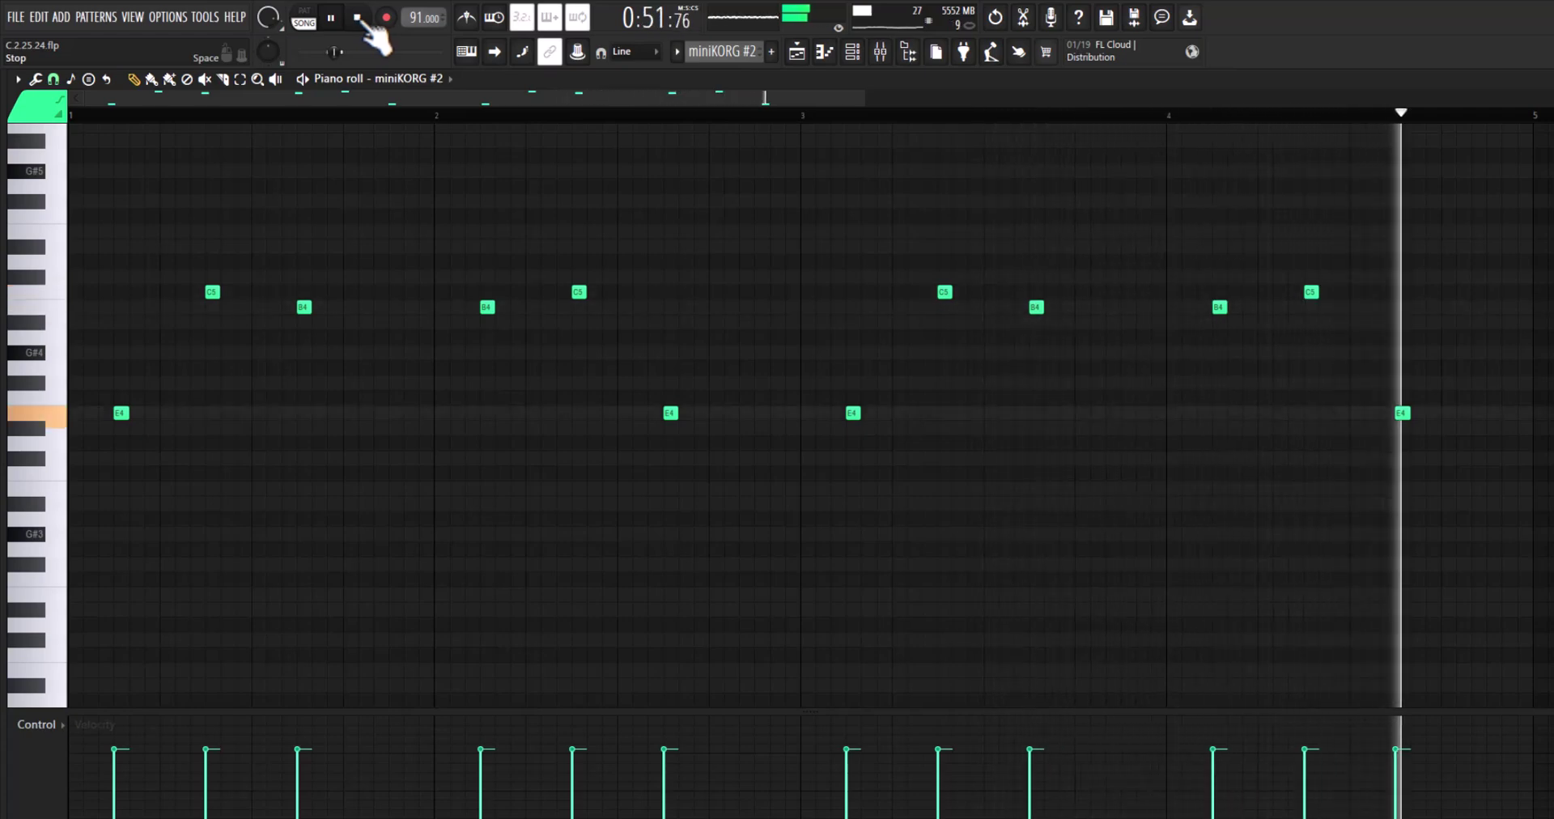
click(358, 20)
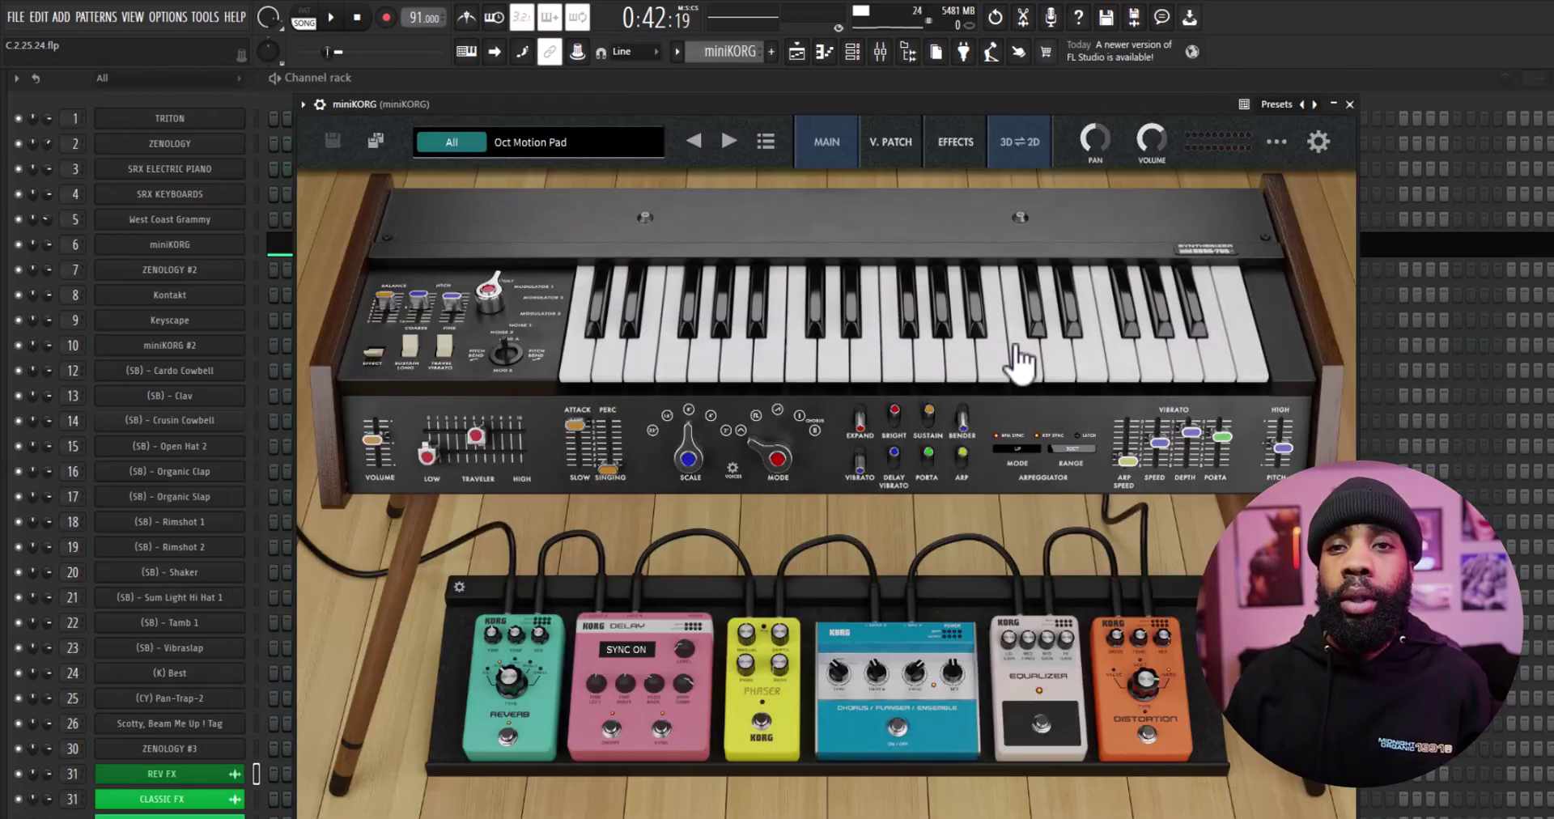
Step: Start playback of the miniKORG pad part
click(332, 18)
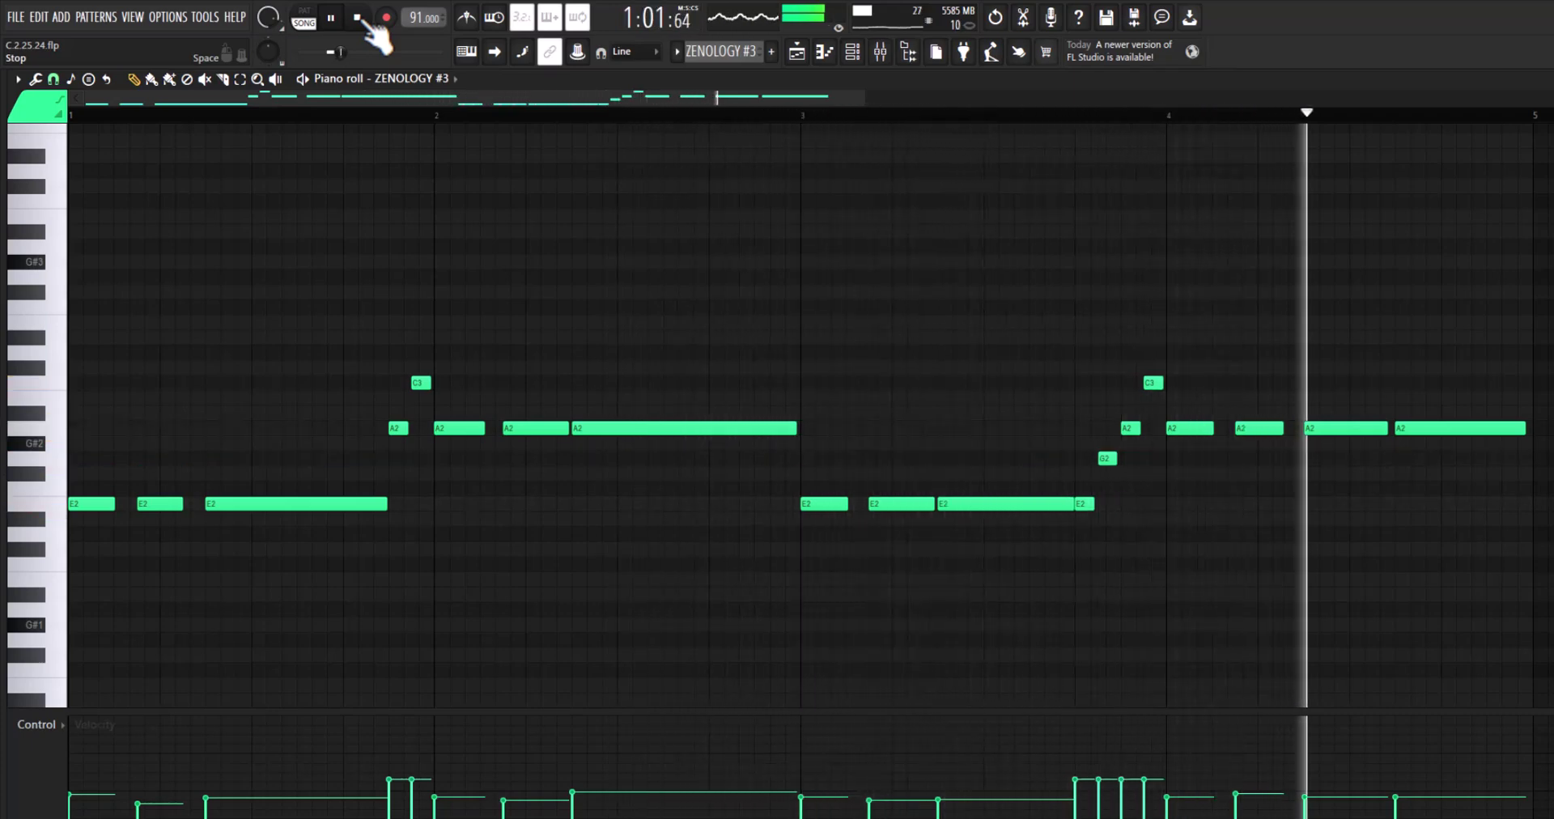
Step: Stop playback of the ZENOLOGY #3 E2 and A2 bass line
click(357, 19)
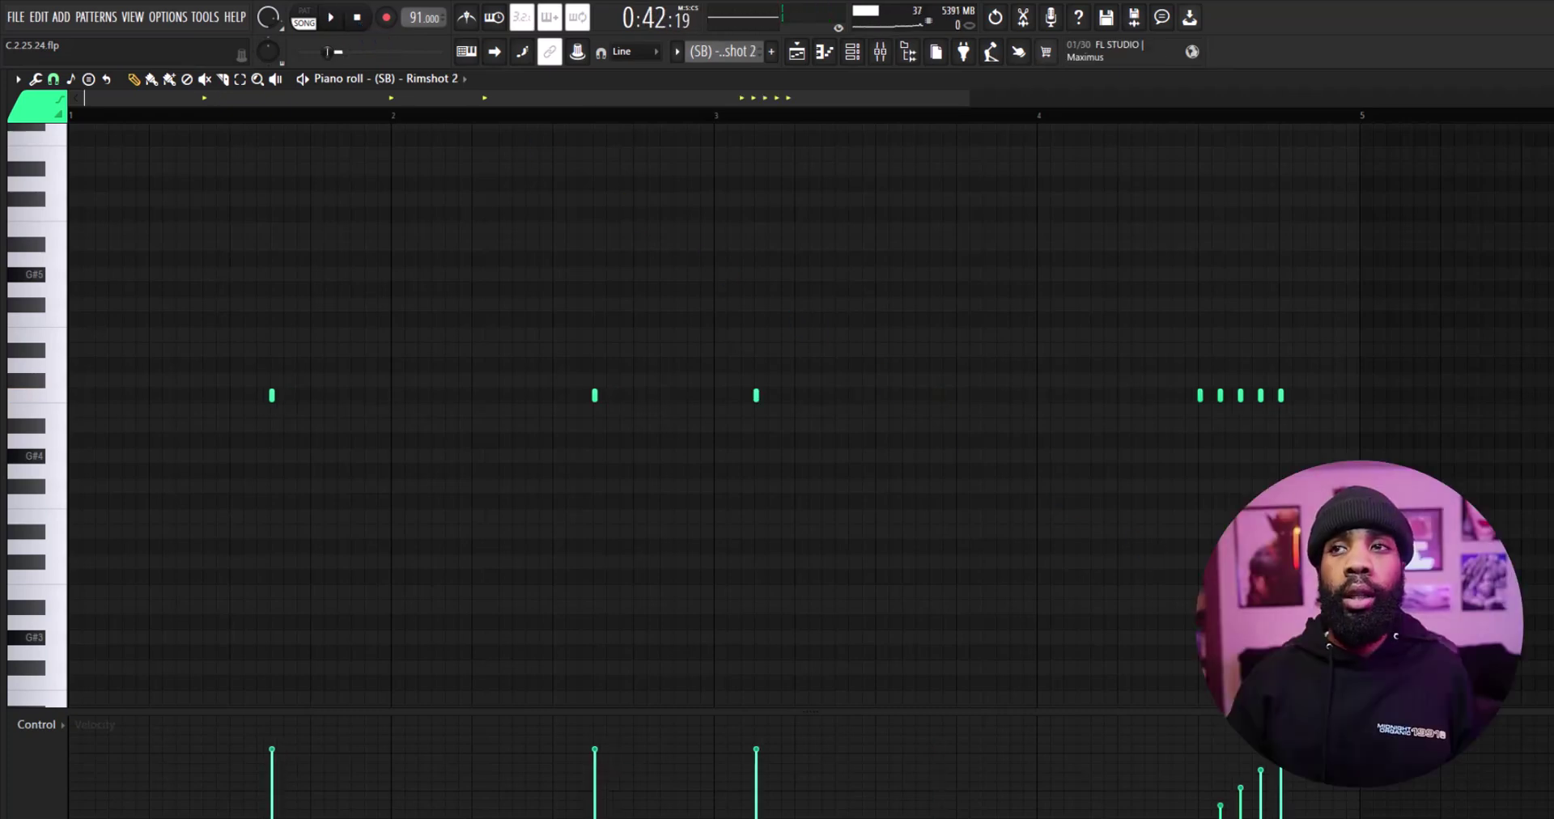
Step: Start playback of the (SB) - Rimshot 1 hits
key(space)
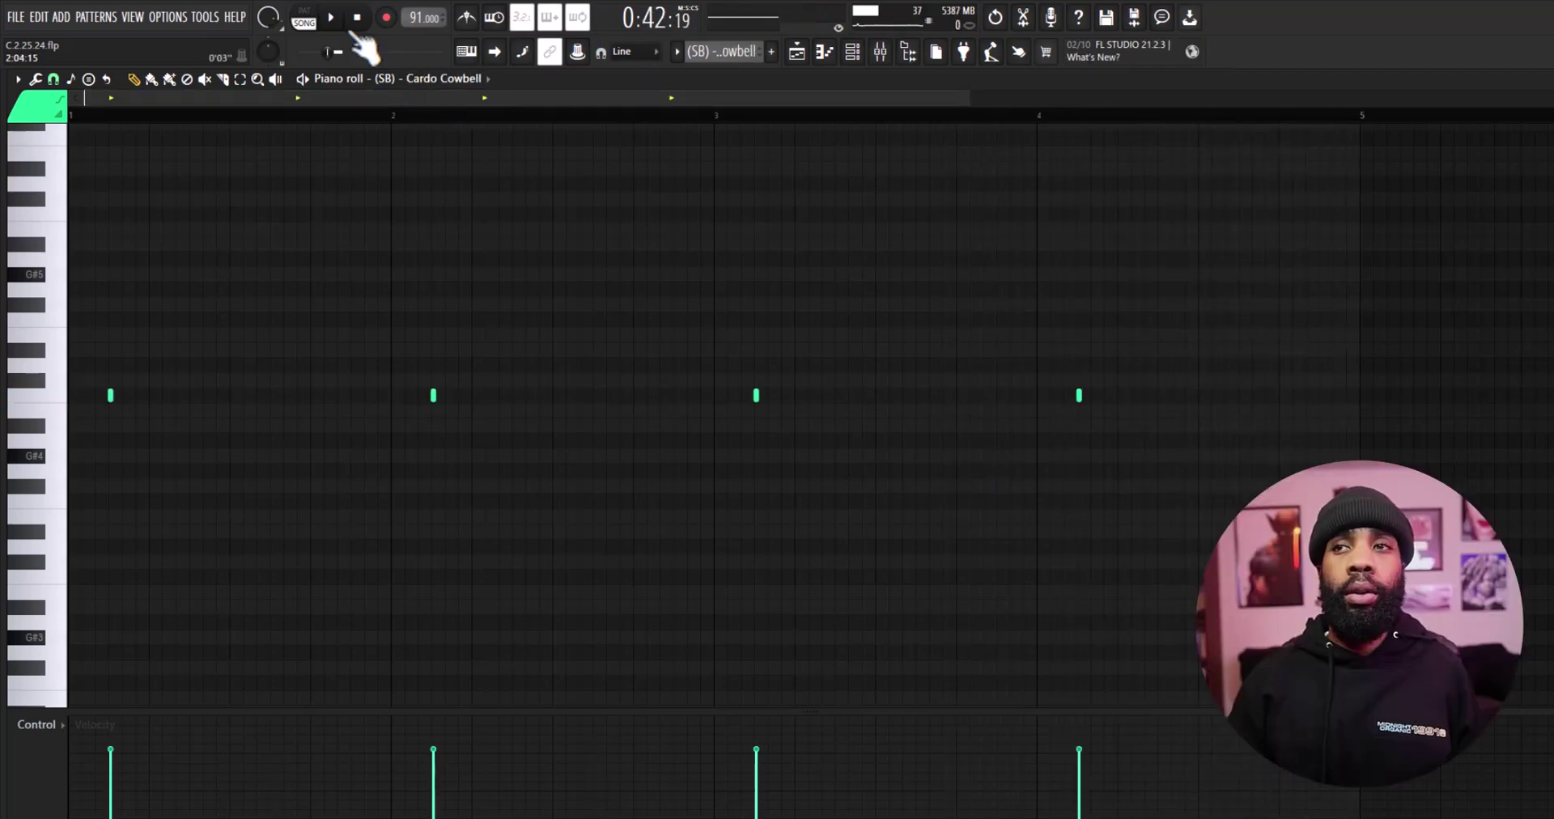
Step: Start playback of the (SB) - Rimshot 2 pattern
click(333, 19)
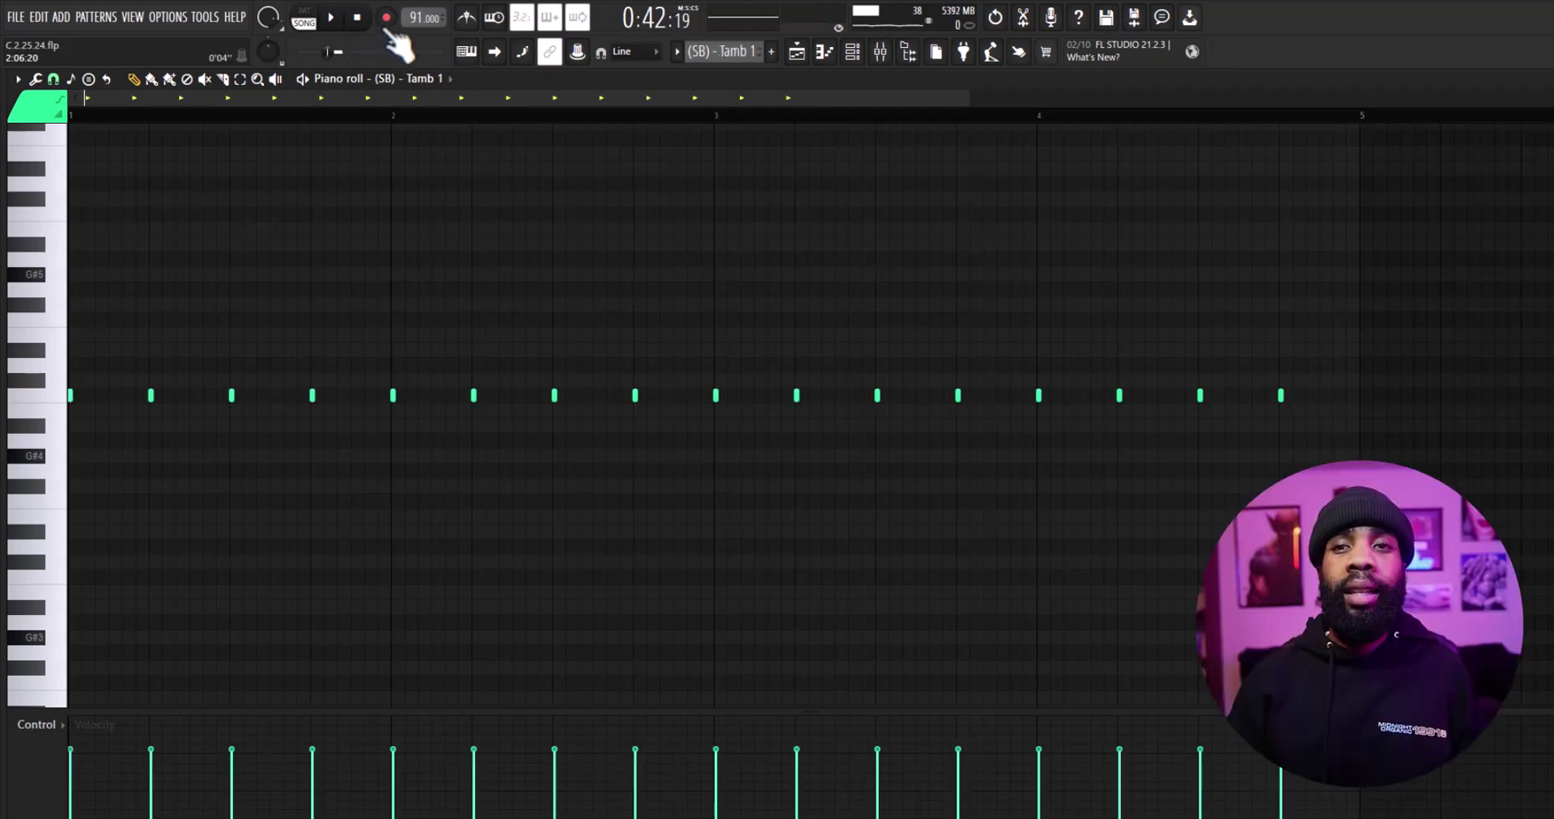
Step: Start playback of the (SB) - Tamb 1 tambourine pattern
click(334, 19)
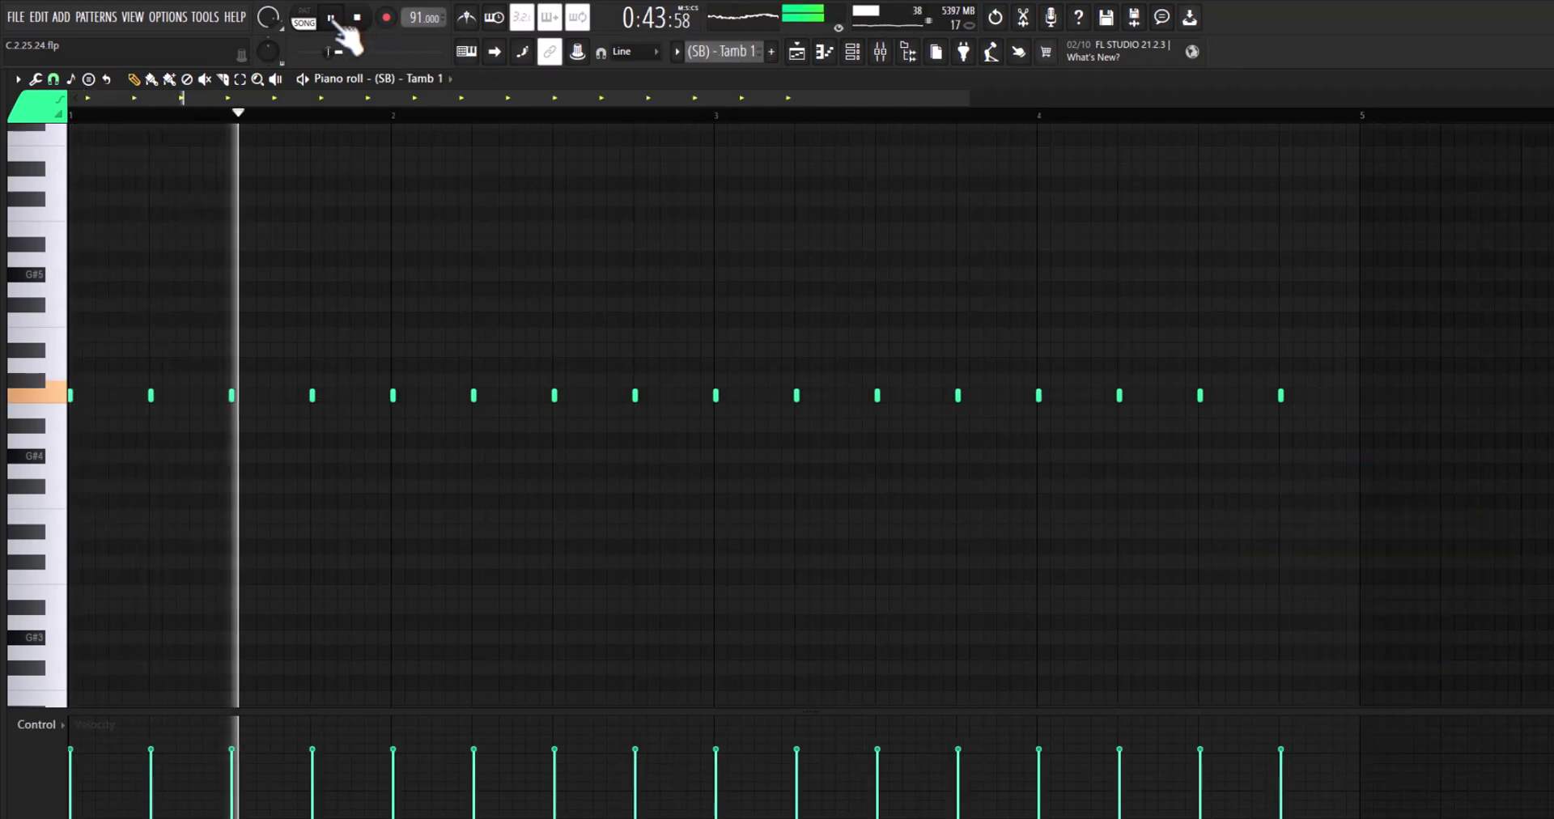